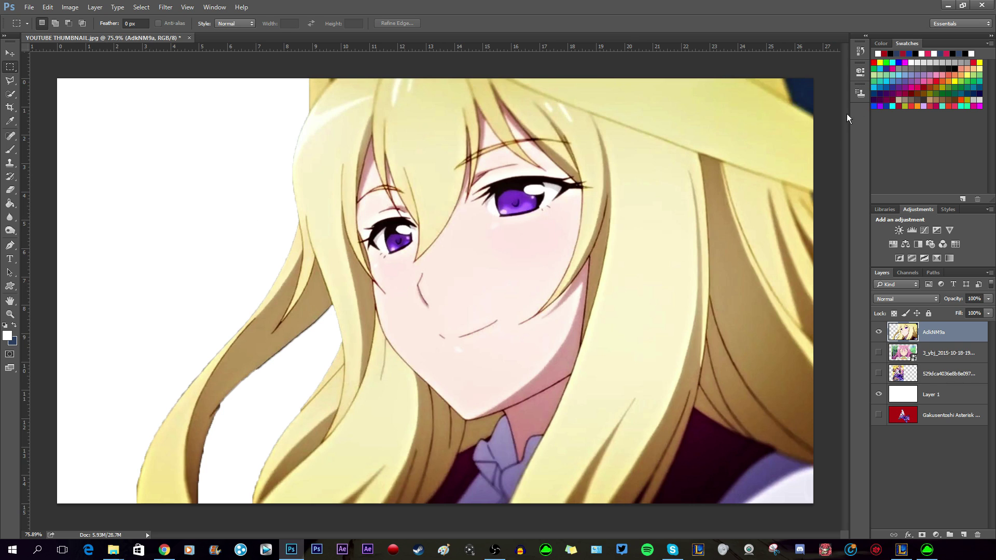
Select the dark top-right corner with the Magic Wand, delete it, and deselect.
click(11, 97)
click(58, 102)
click(808, 96)
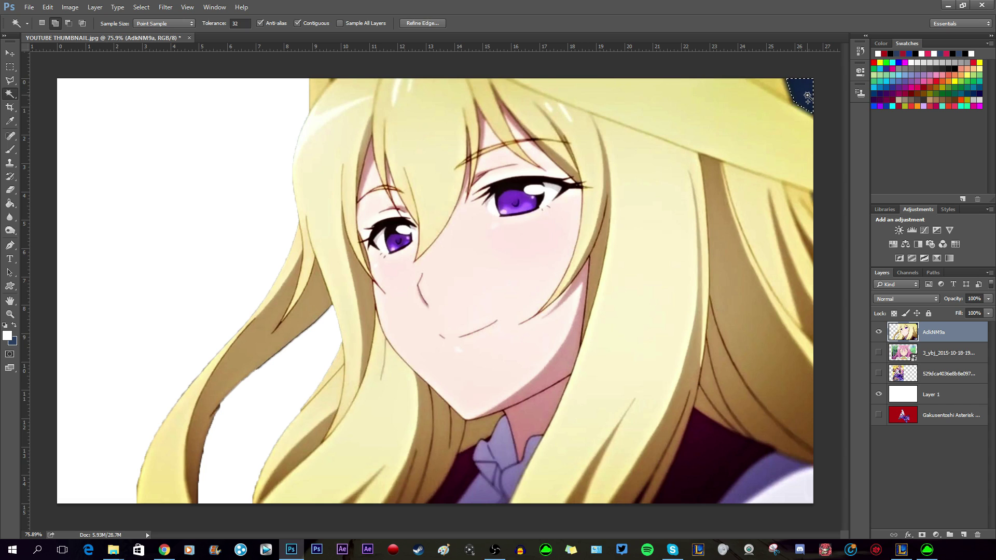
key(Delete)
key(ctrl+d)
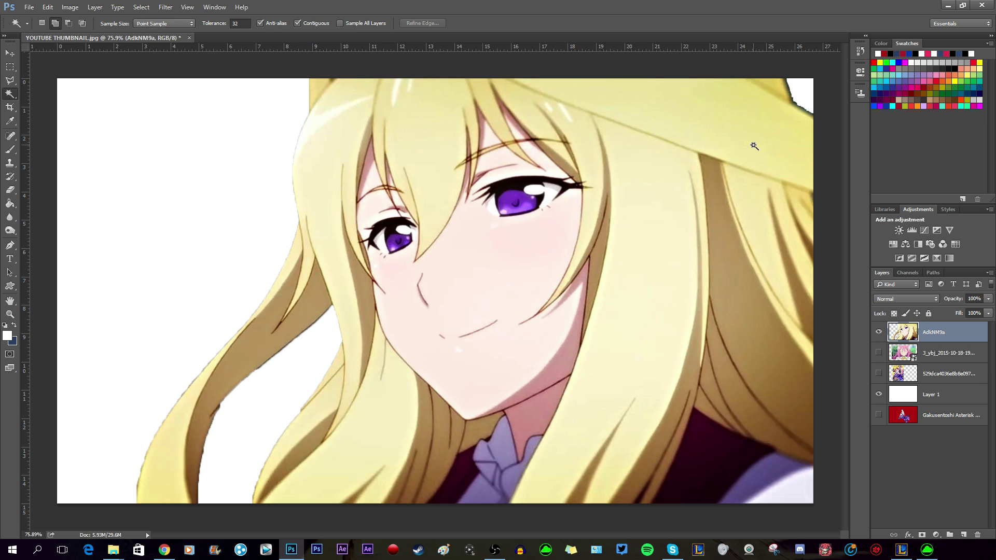
Undo the background deletions so the full blurred blue background returns, and deselect.
key(ctrl+alt+z)
key(ctrl+alt+z)
key(ctrl+alt+z)
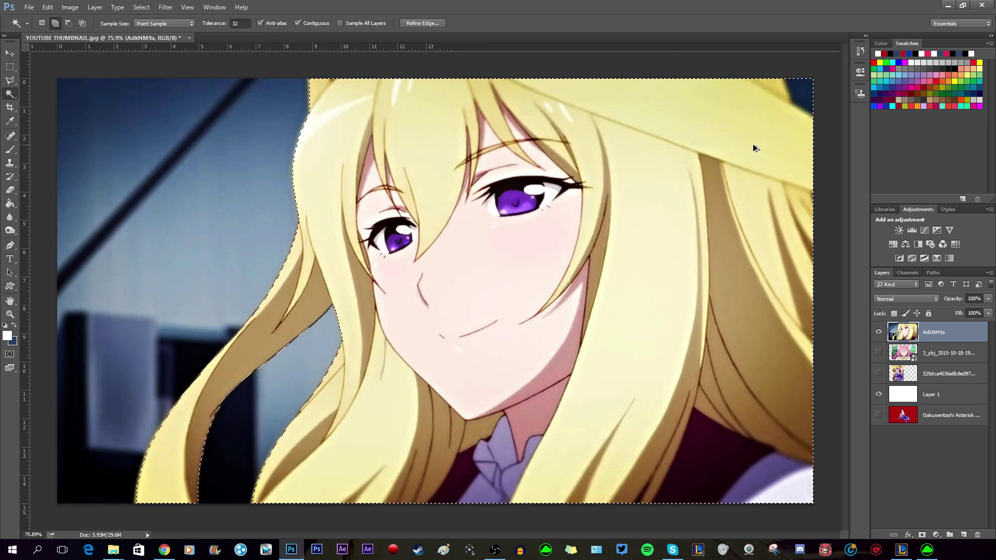
key(ctrl+d)
key(m)
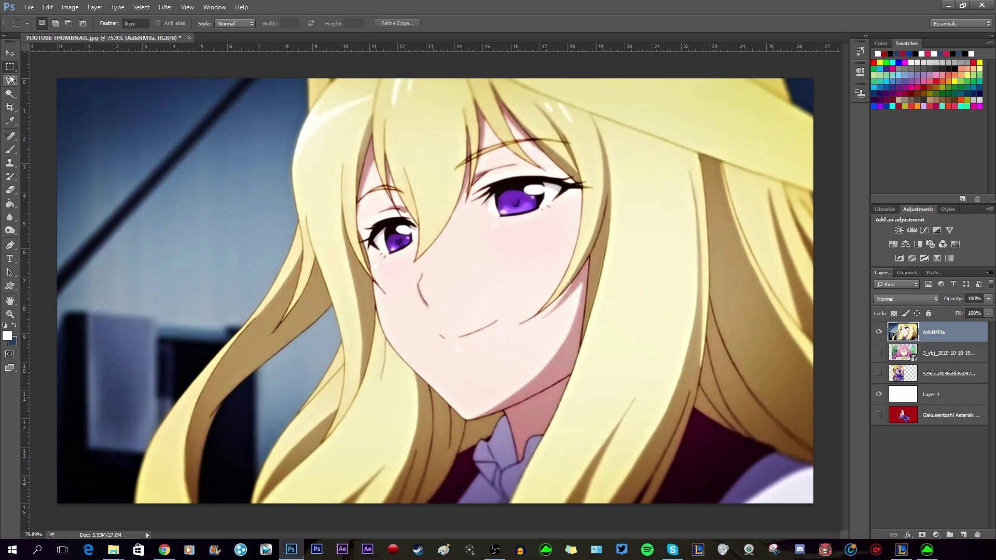
click(11, 82)
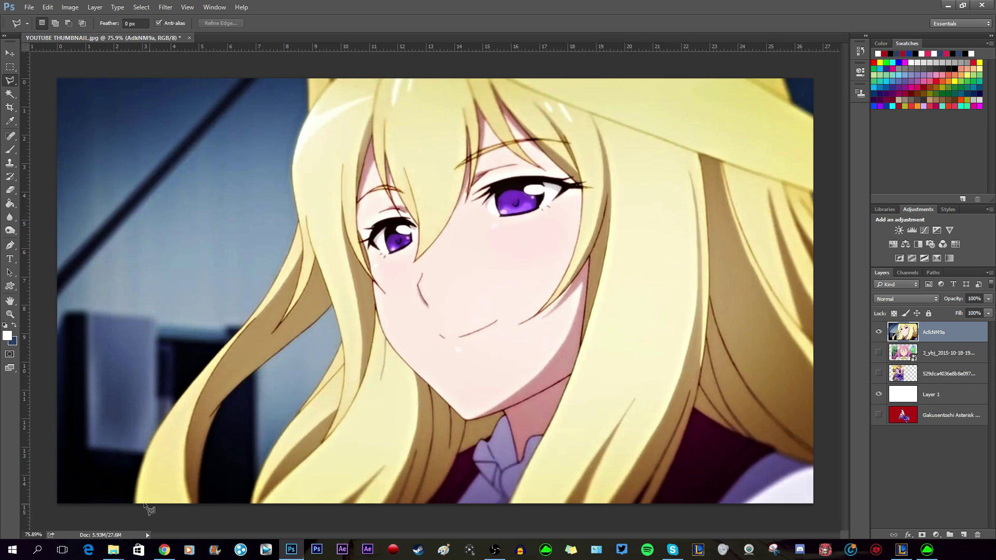
right_click(9, 80)
click(40, 90)
click(136, 511)
mouse_move(139, 478)
mouse_down()
mouse_move(158, 432)
mouse_move(225, 346)
mouse_up()
drag(252, 318, 300, 218)
click(277, 346)
click(9, 246)
Start the pen path below the lower-left hair and place anchors up the left hair edge.
scroll(143, 460, up, 2)
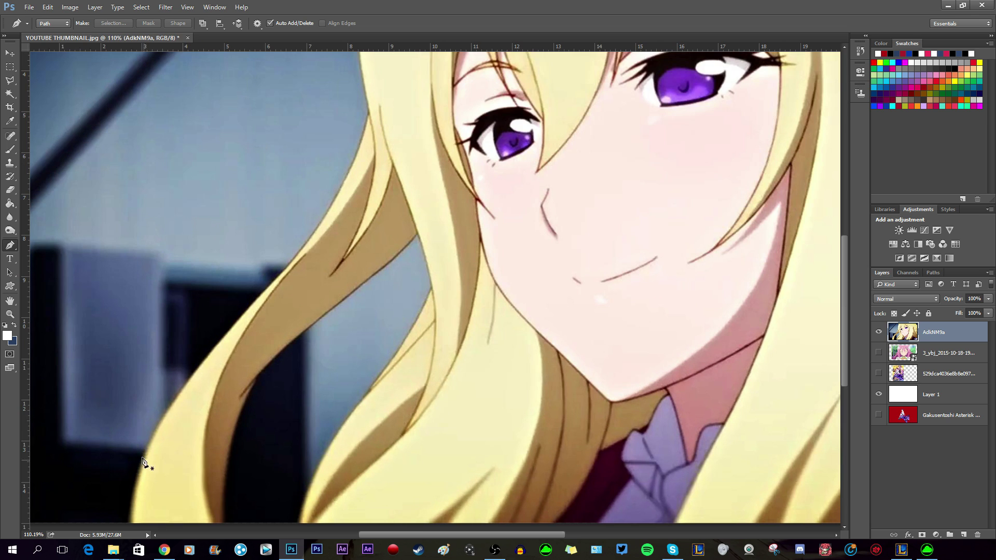
click(10, 301)
drag(207, 318, 228, 412)
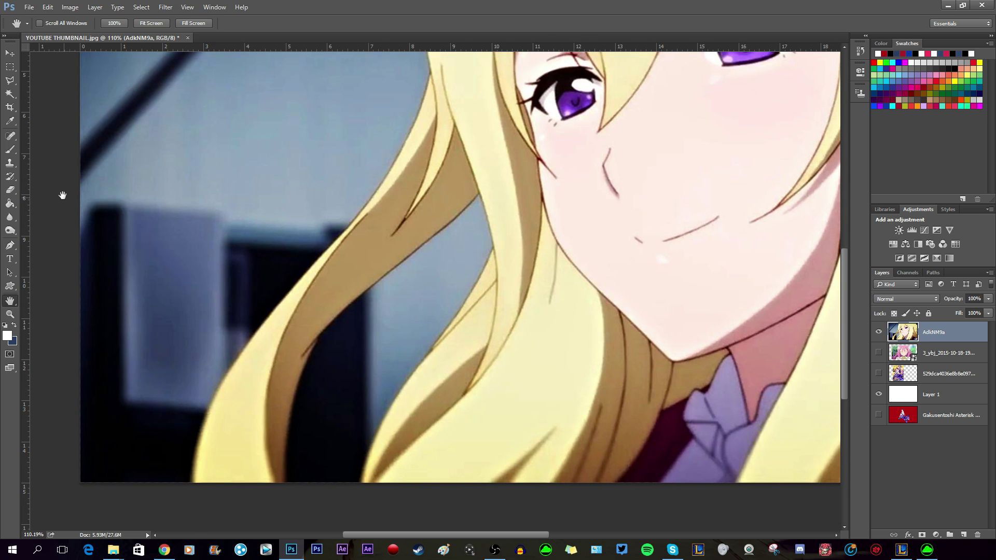
click(9, 245)
scroll(156, 512, up, 3)
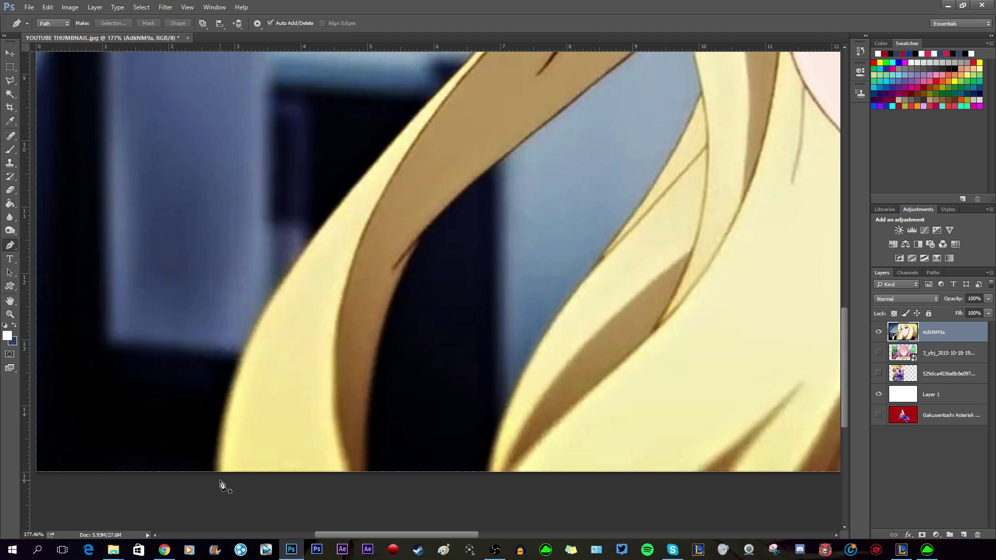
drag(222, 485, 217, 451)
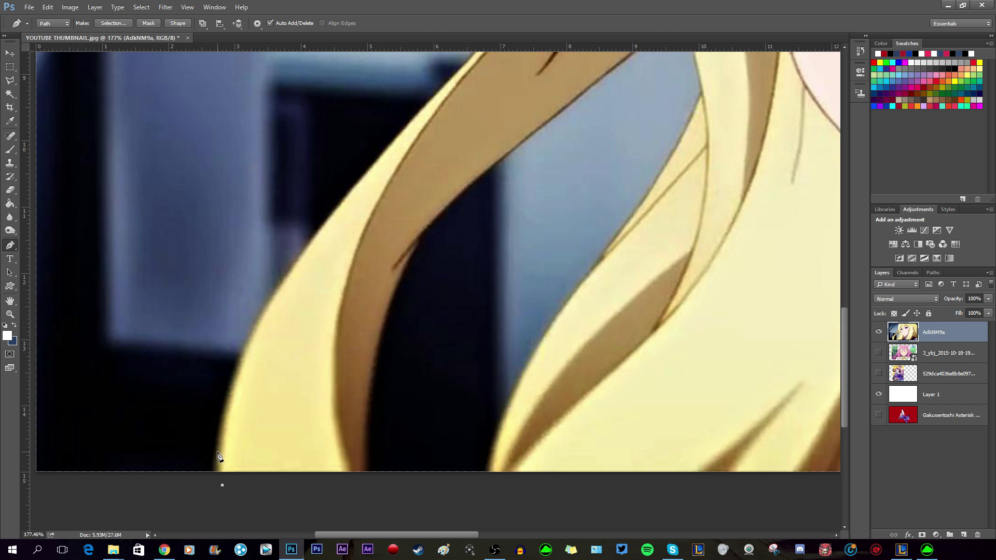
click(227, 406)
click(239, 363)
click(259, 321)
click(279, 288)
click(307, 249)
click(338, 207)
click(369, 172)
Extend the path with anchors up along the outer hair strand's edge.
scroll(371, 175, down, 4)
scroll(234, 355, up, 2)
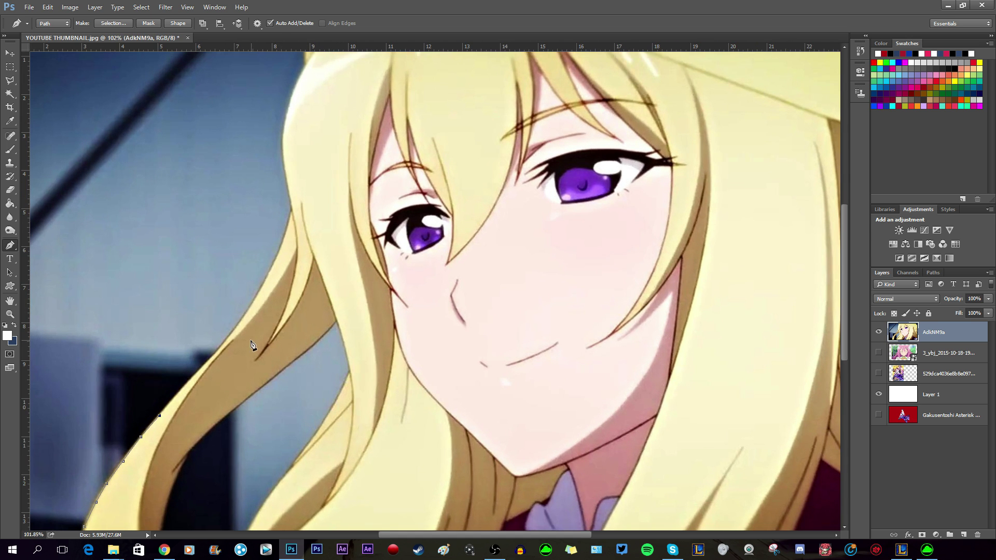
scroll(235, 354, up, 3)
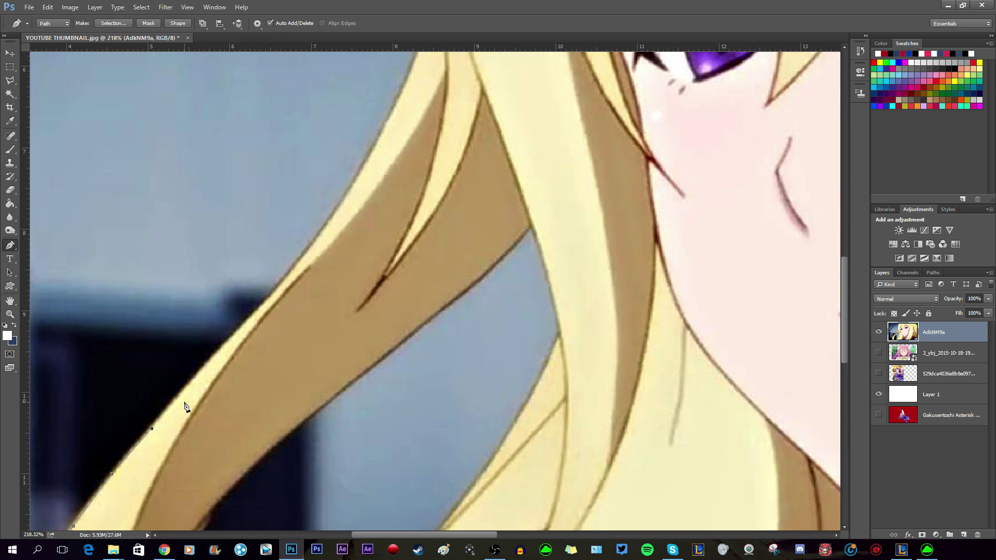
scroll(186, 406, up, 2)
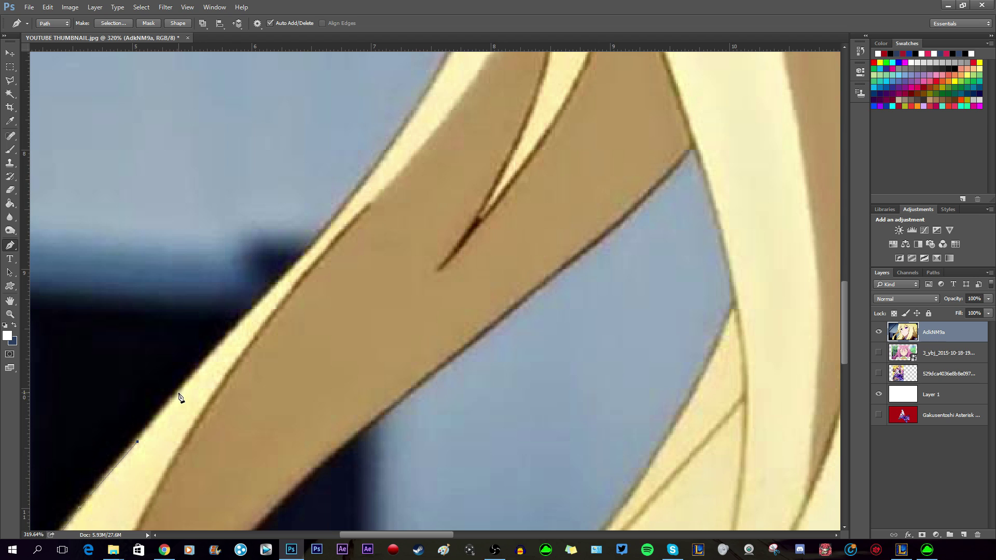
click(176, 393)
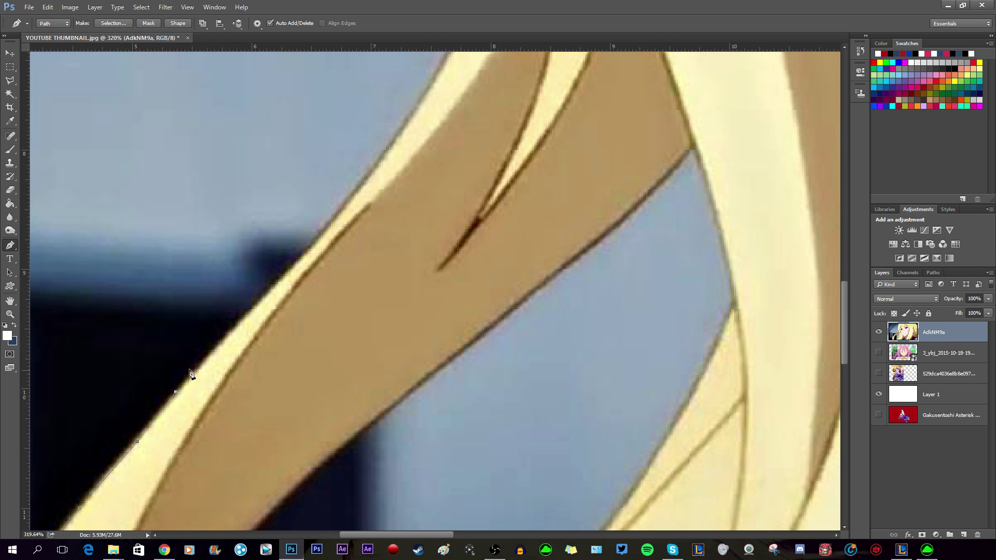
click(227, 339)
click(283, 273)
scroll(323, 218, down, 2)
scroll(321, 135, up, 3)
scroll(356, 126, up, 5)
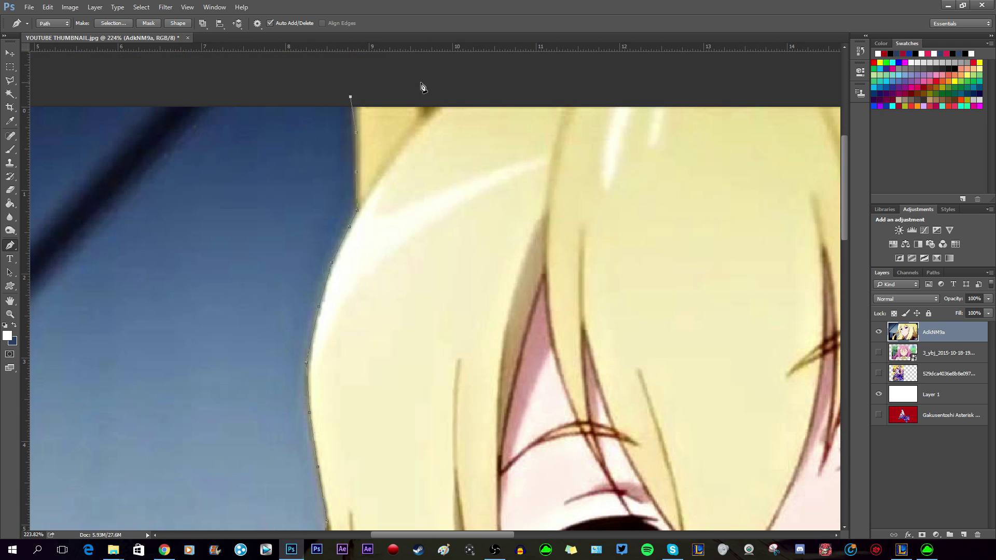
scroll(353, 104, right, 10)
scroll(665, 259, down, 1)
scroll(665, 259, down, 5)
scroll(322, 493, up, 7)
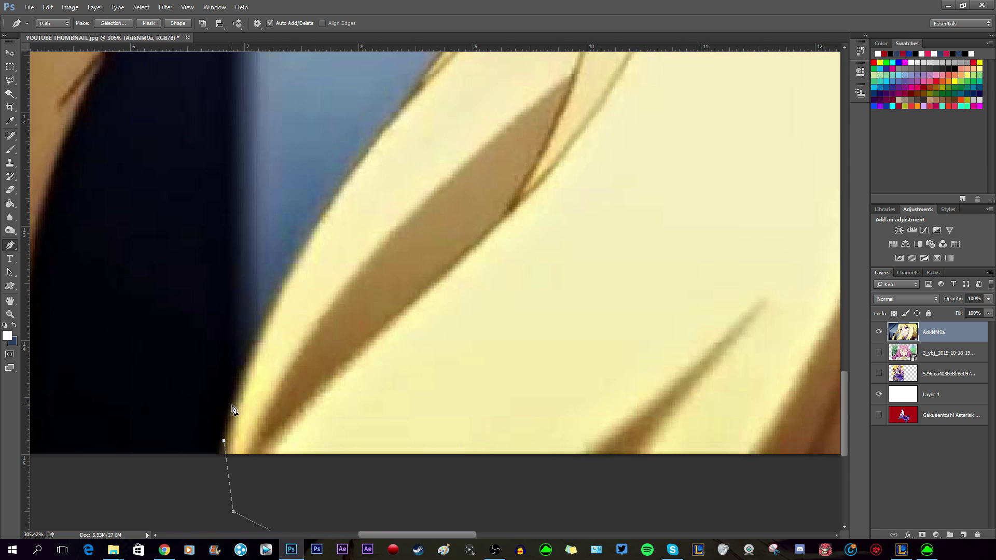
scroll(510, 187, down, 2)
scroll(592, 216, down, 2)
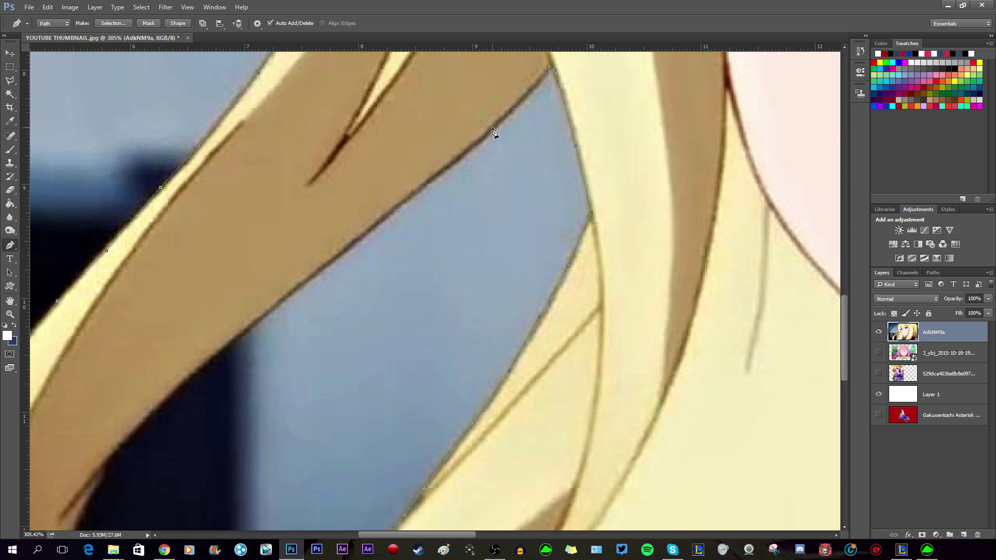
scroll(321, 316, up, 2)
Trace anchors down the inner hair edge past the image bottom and close the path at its first anchor.
click(322, 334)
click(308, 359)
click(274, 427)
scroll(275, 425, down, 5)
click(254, 203)
click(231, 298)
click(223, 354)
click(217, 417)
click(226, 483)
scroll(225, 483, down, 4)
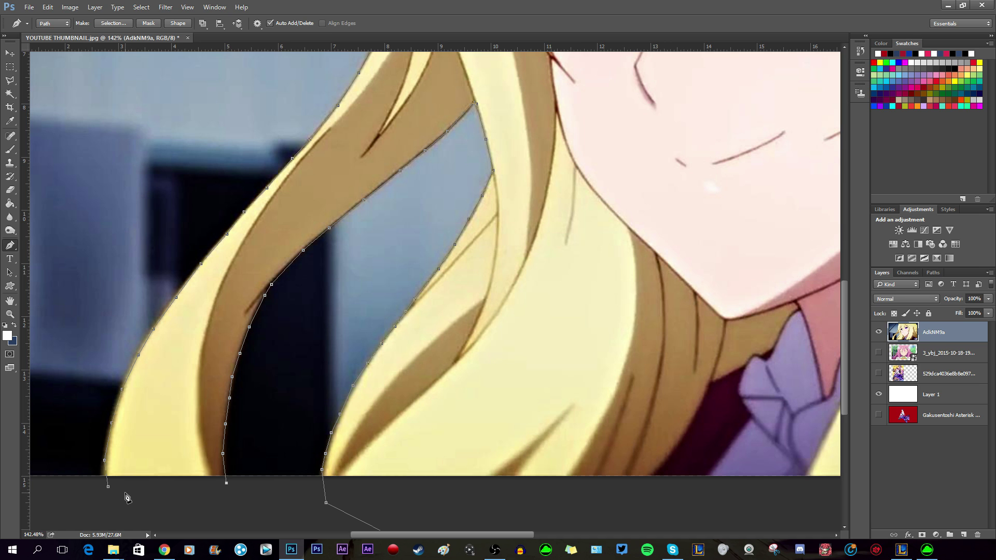
scroll(329, 404, down, 3)
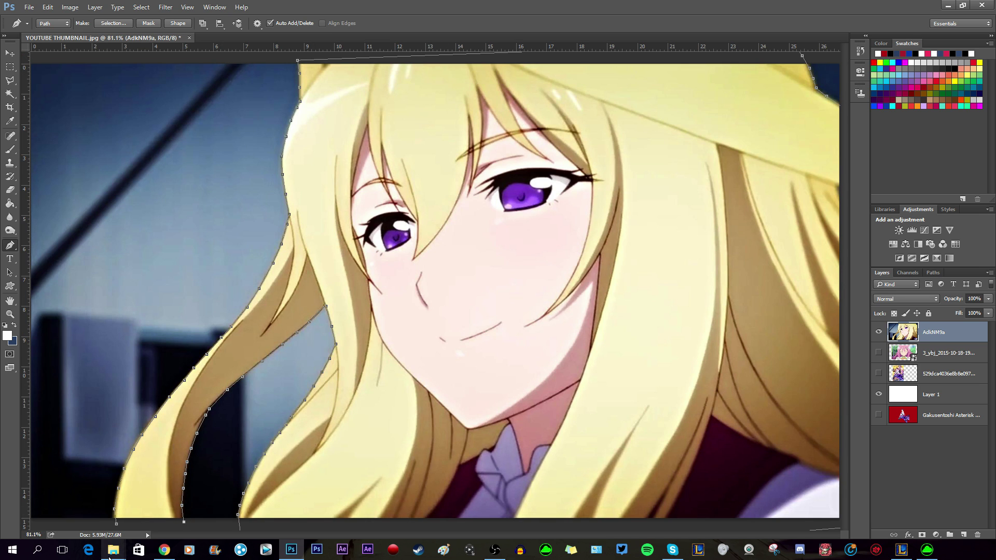
click(117, 524)
Turn the closed path into a selection and delete its contents.
key(i)
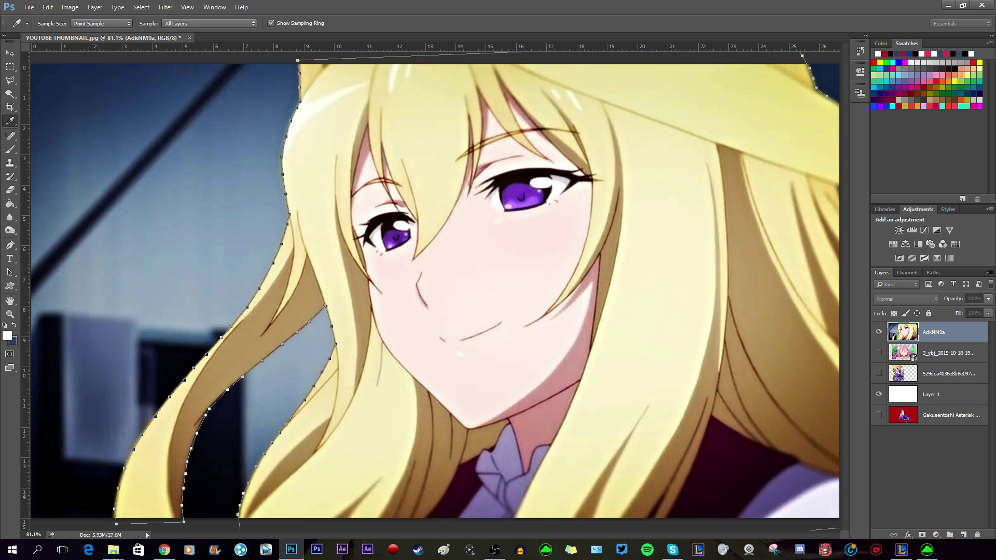
drag(263, 151, 238, 132)
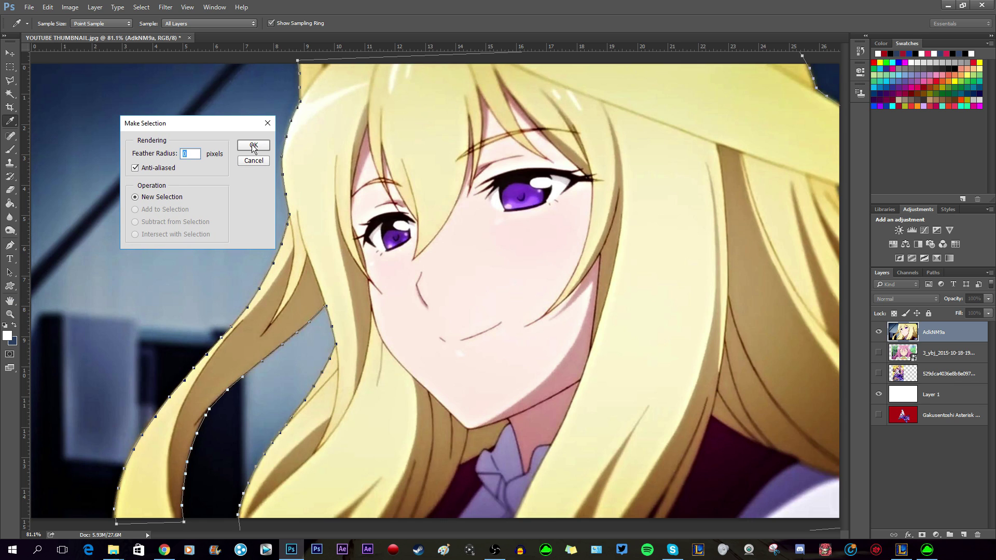
click(253, 146)
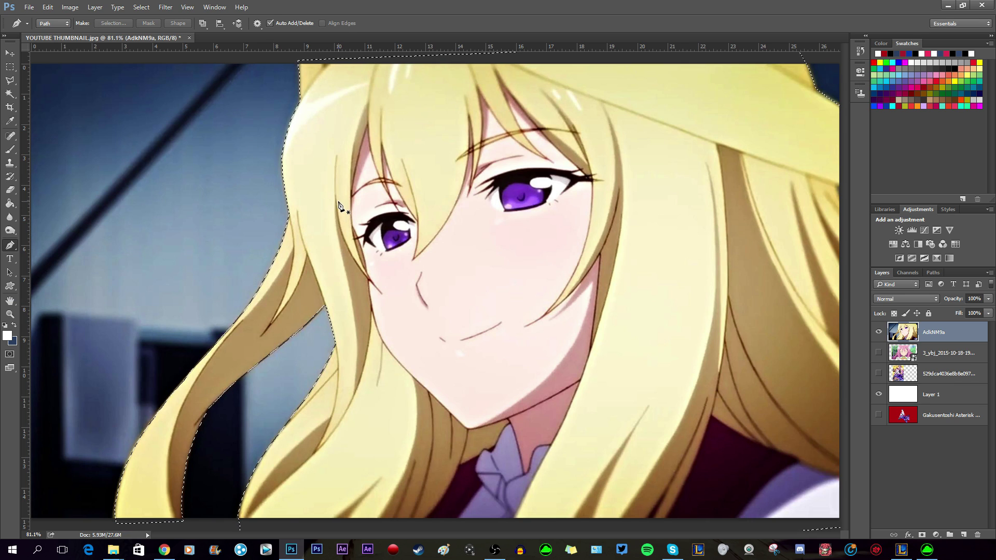
key(Delete)
key(ctrl+d)
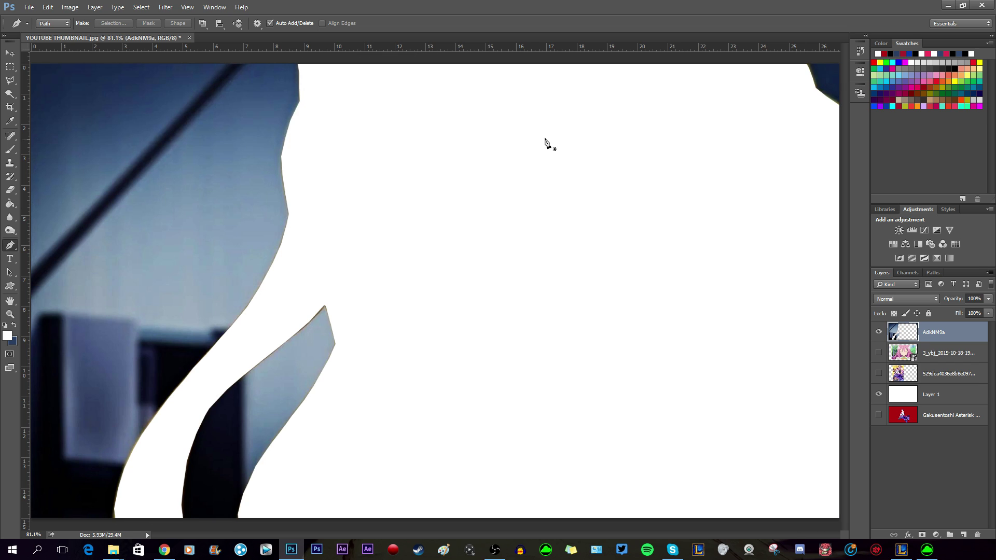
Undo deleting the girl, then invert the selection and delete the background around her.
key(ctrl+alt+z)
key(ctrl+alt+z)
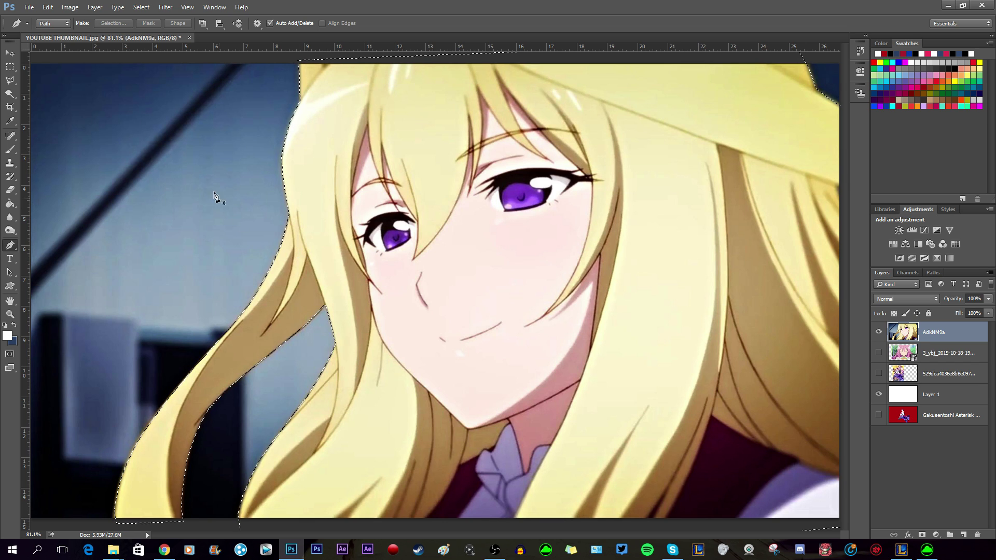
key(m)
right_click(430, 229)
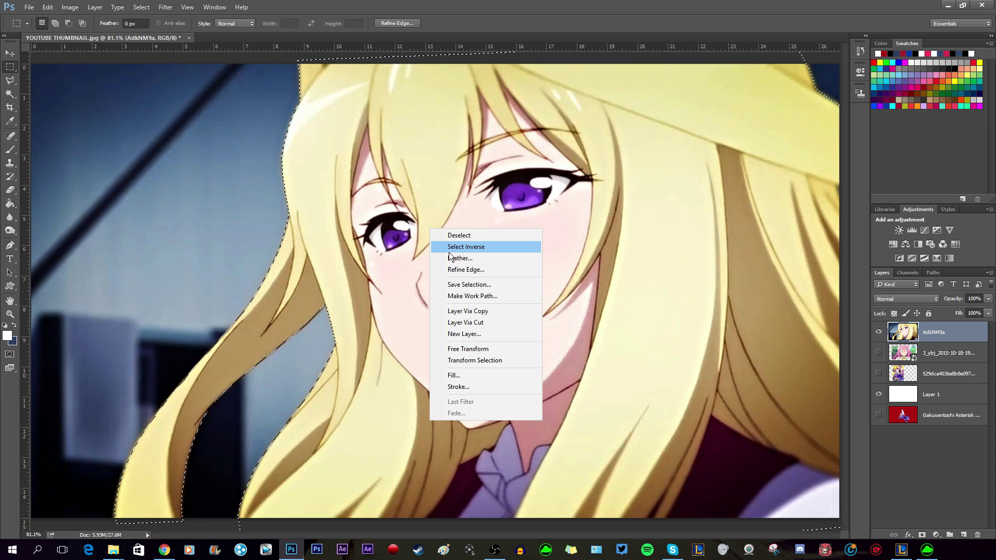
click(449, 249)
key(Delete)
key(ctrl+d)
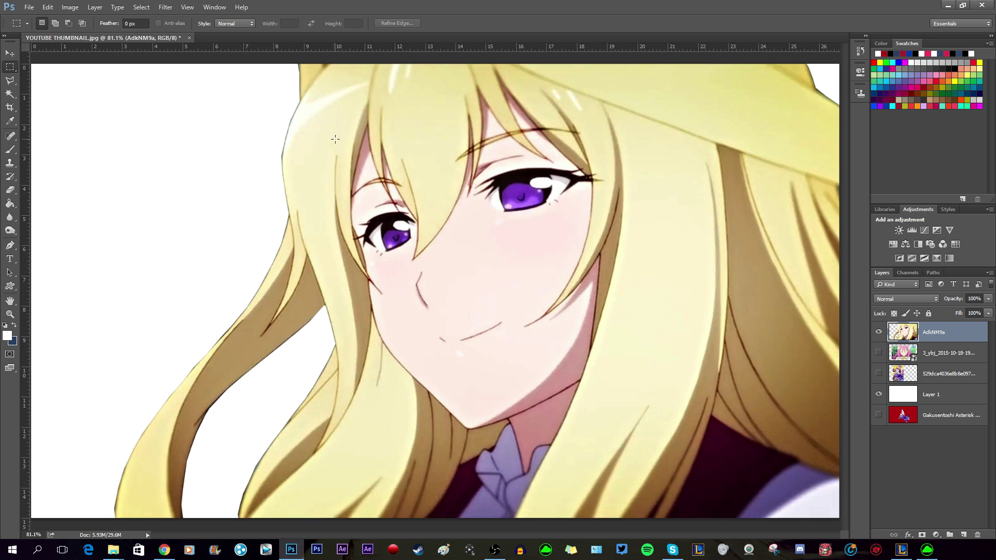
scroll(400, 271, down, 1)
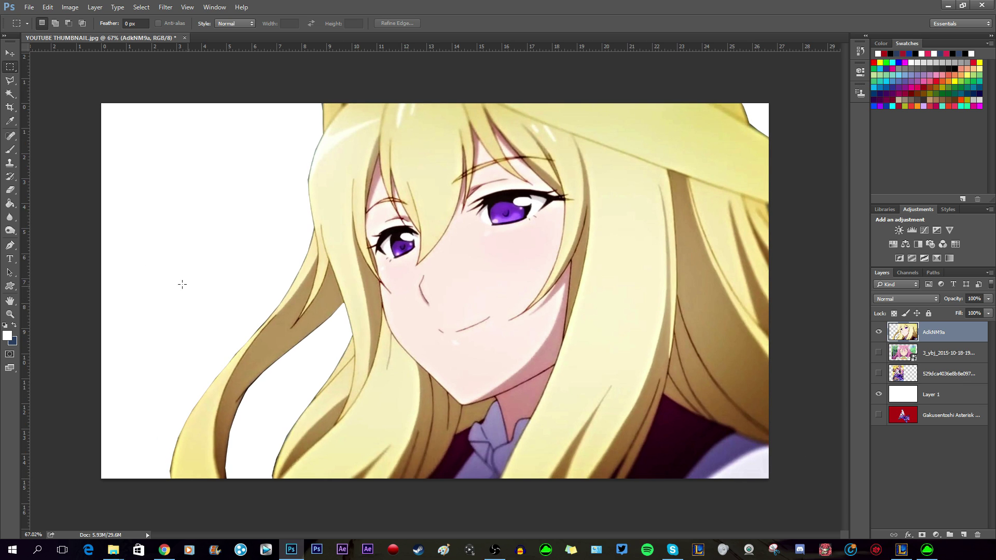
click(10, 245)
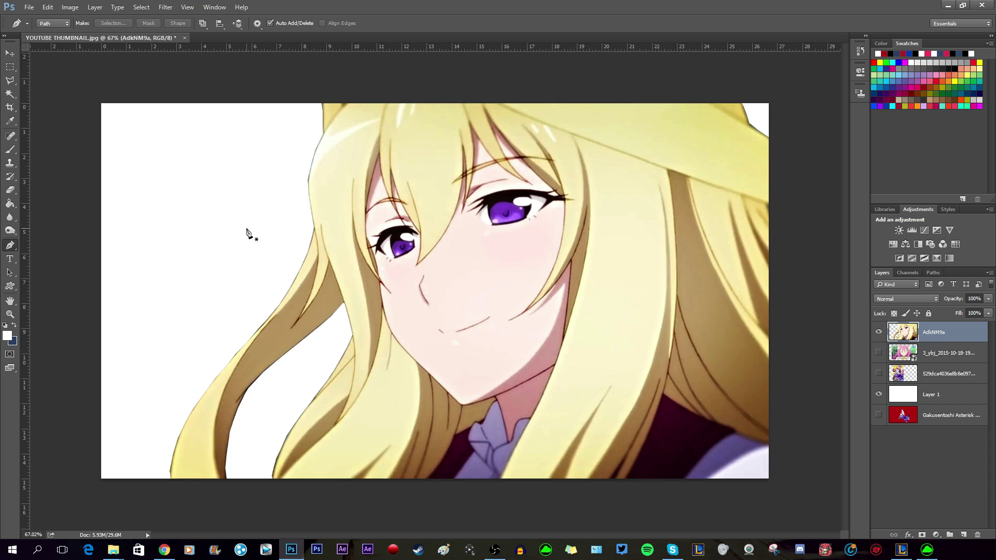
click(11, 93)
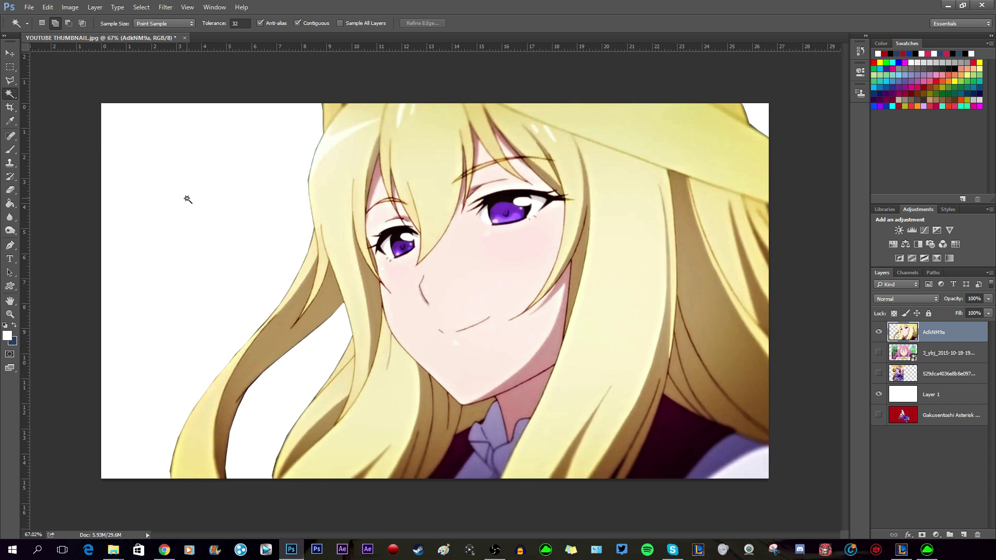